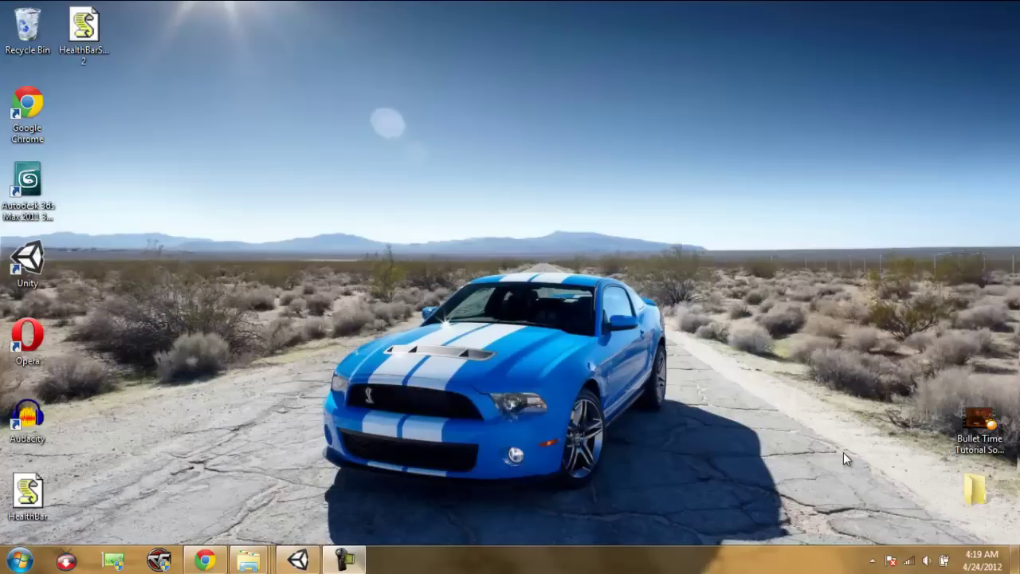
# Restore the Chrome window showing the Facebook timeline profile from the taskbar.
pyautogui.click(205, 561)
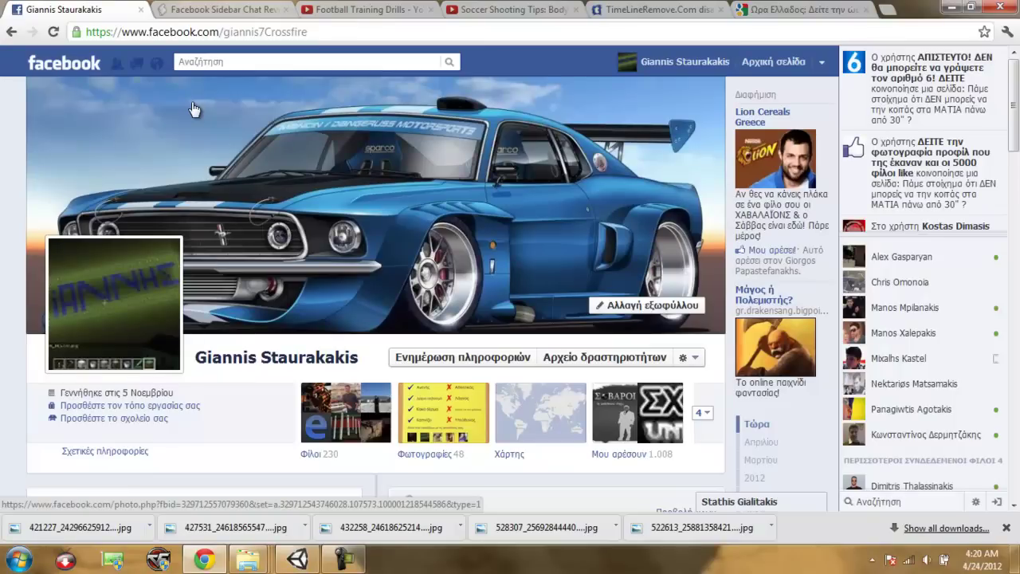
# Download TimelineRemove for Chrome from TimelineRemove.com and confirm adding the extension.
pyautogui.click(678, 9)
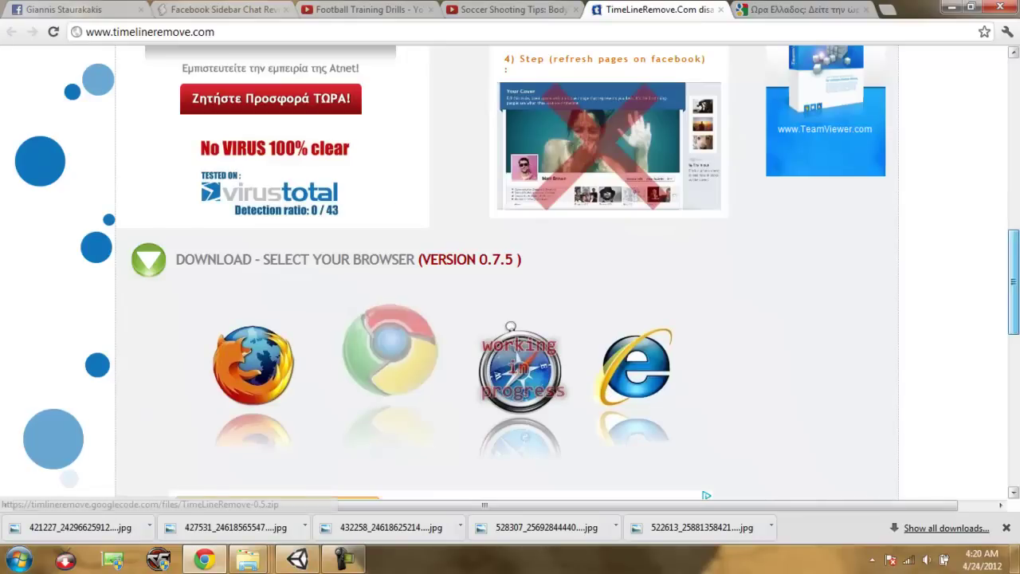
pyautogui.scroll(-1, 598, 319)
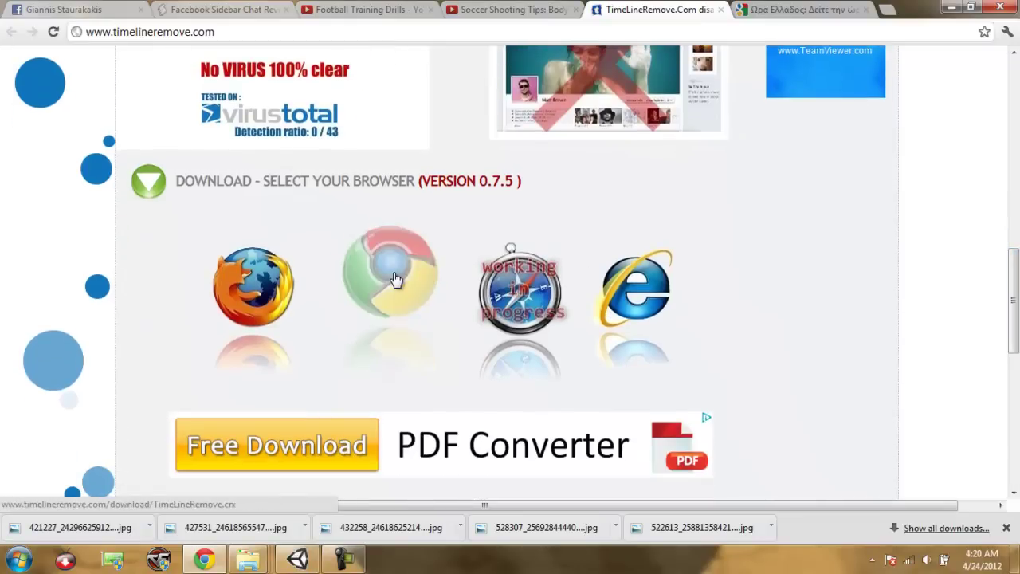
pyautogui.click(399, 275)
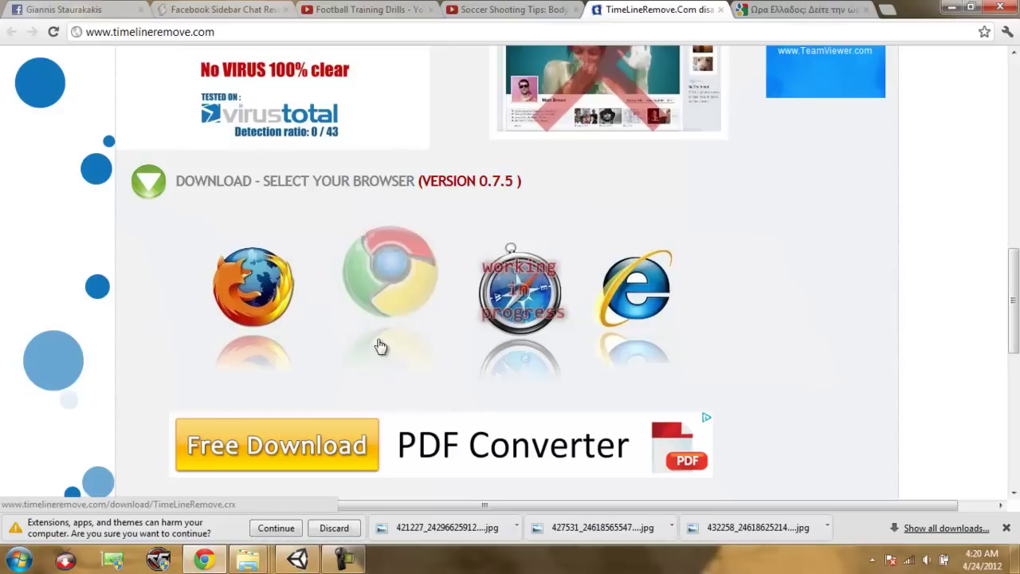
pyautogui.click(275, 528)
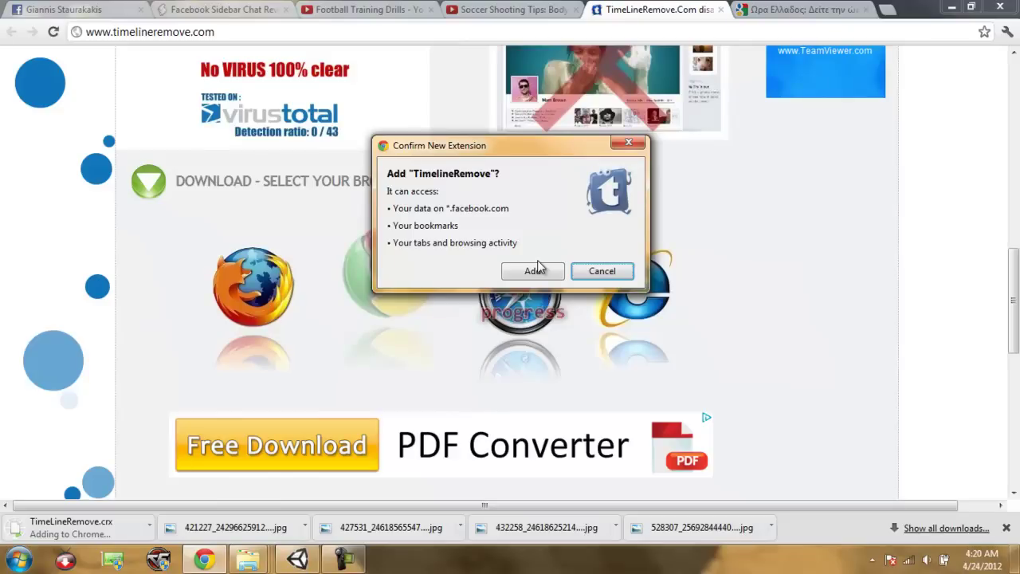
pyautogui.click(533, 271)
pyautogui.click(344, 560)
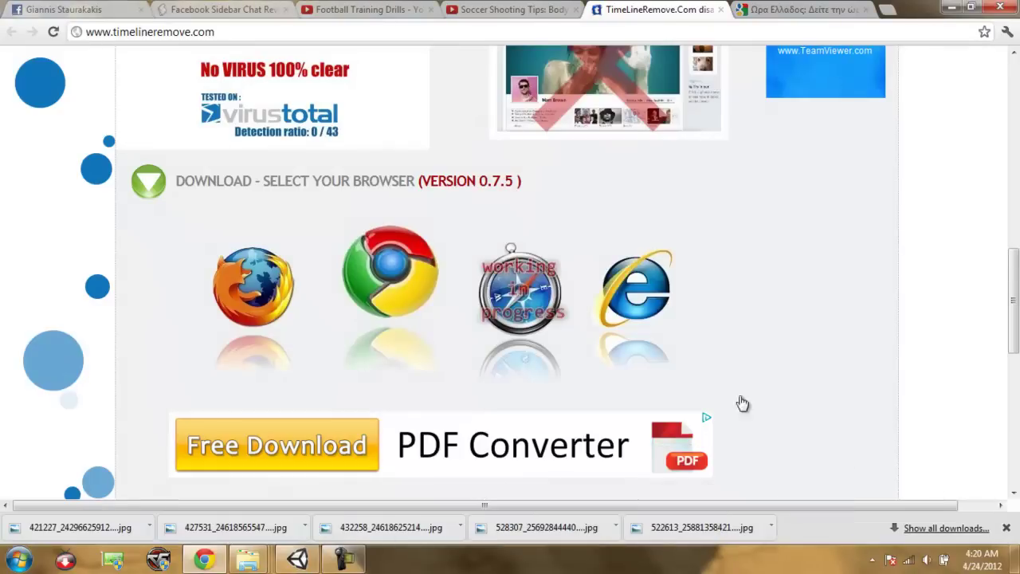
# Reload the Facebook profile tab and open Chrome's wrench menu.
pyautogui.click(116, 8)
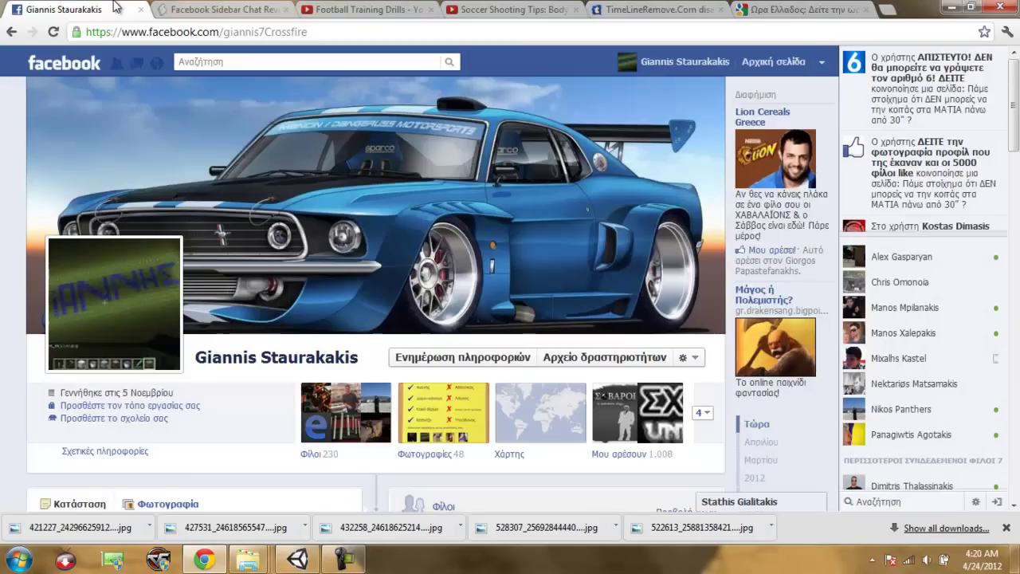
pyautogui.click(654, 64)
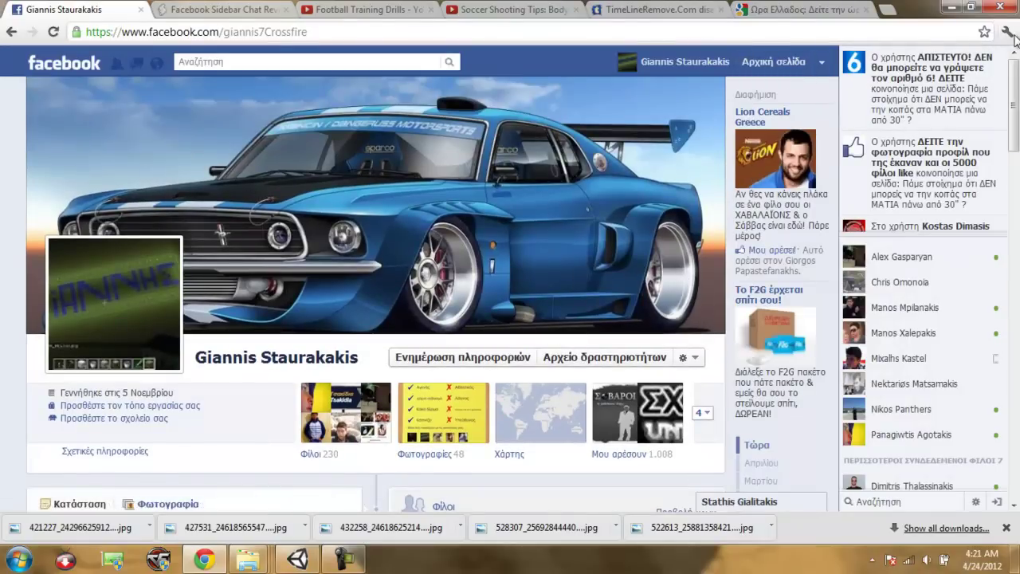
pyautogui.click(1006, 31)
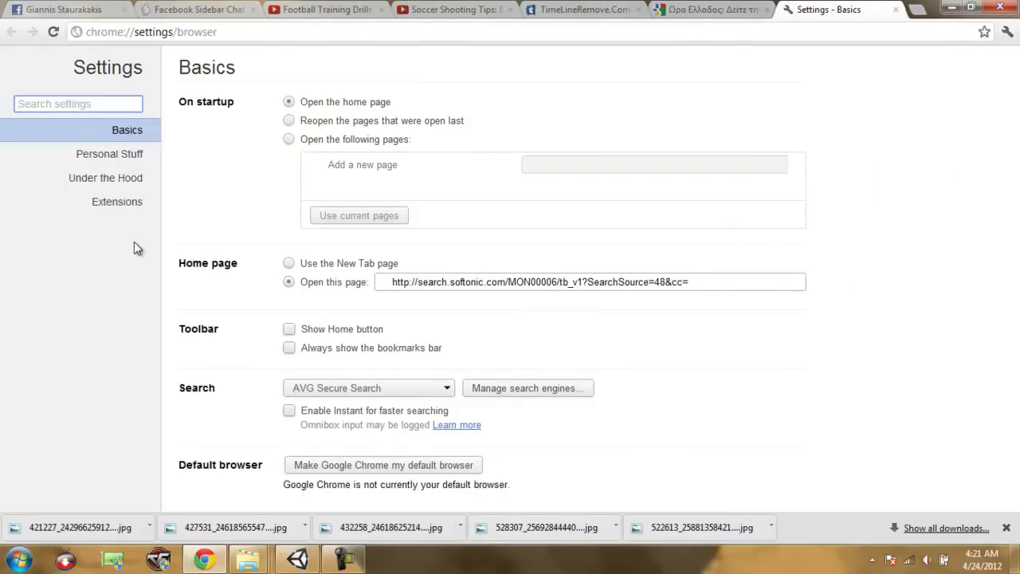
# Enable TimelineRemove in Chrome's Extensions list and close the Settings tab.
pyautogui.click(121, 203)
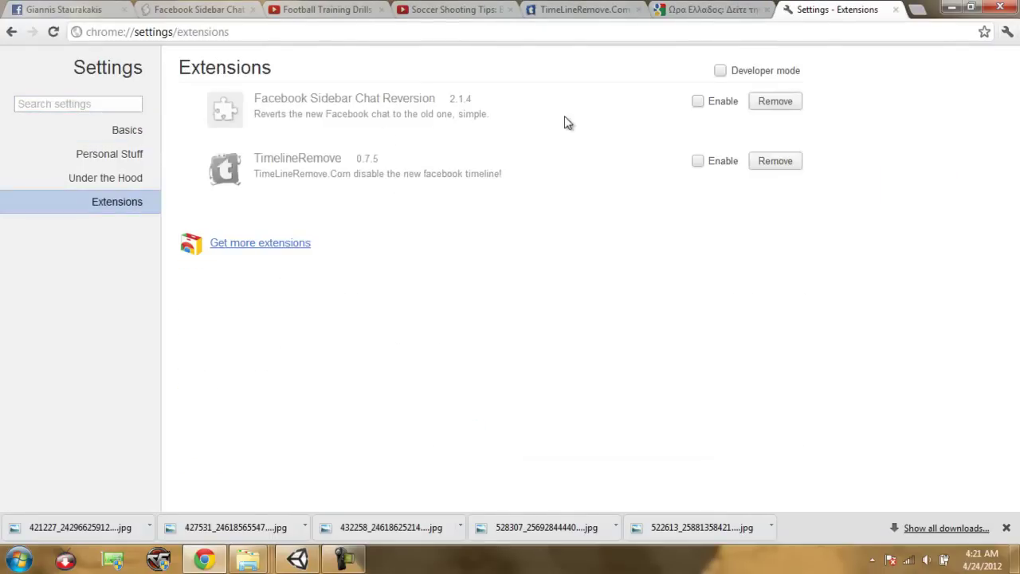
pyautogui.click(698, 161)
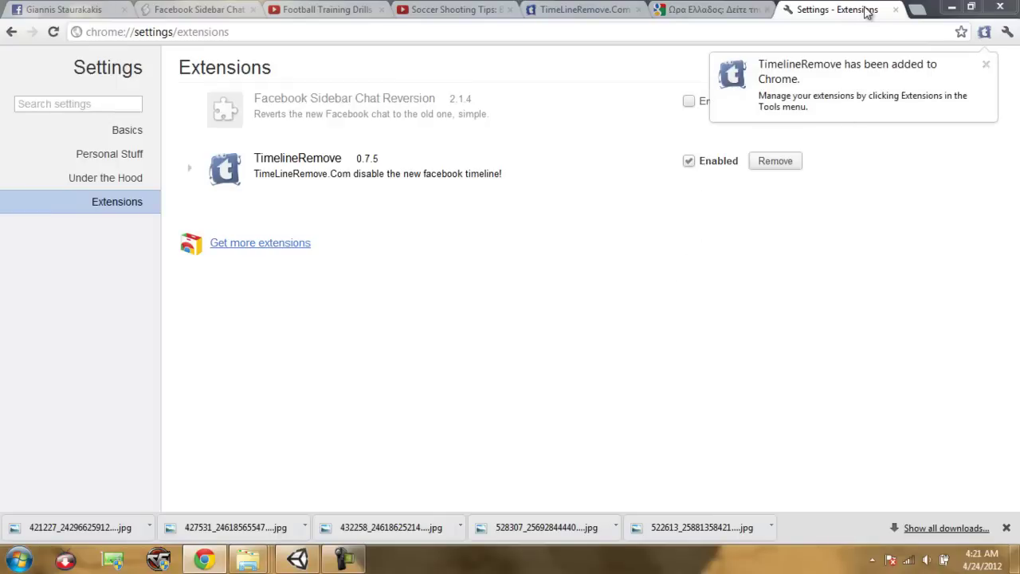
pyautogui.click(897, 9)
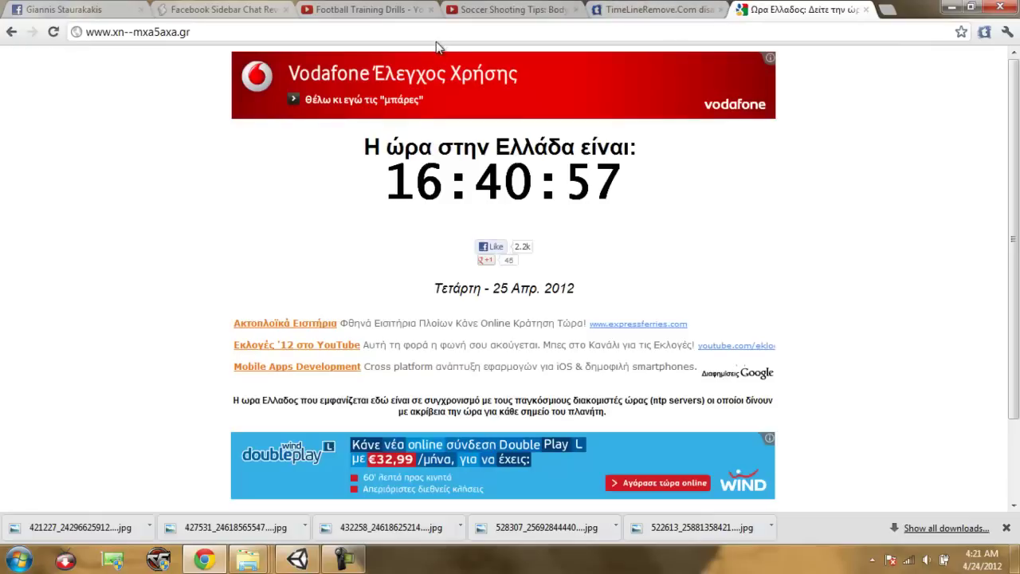
# Reload the Facebook profile to apply TimelineRemove, and test a chat window.
pyautogui.click(48, 8)
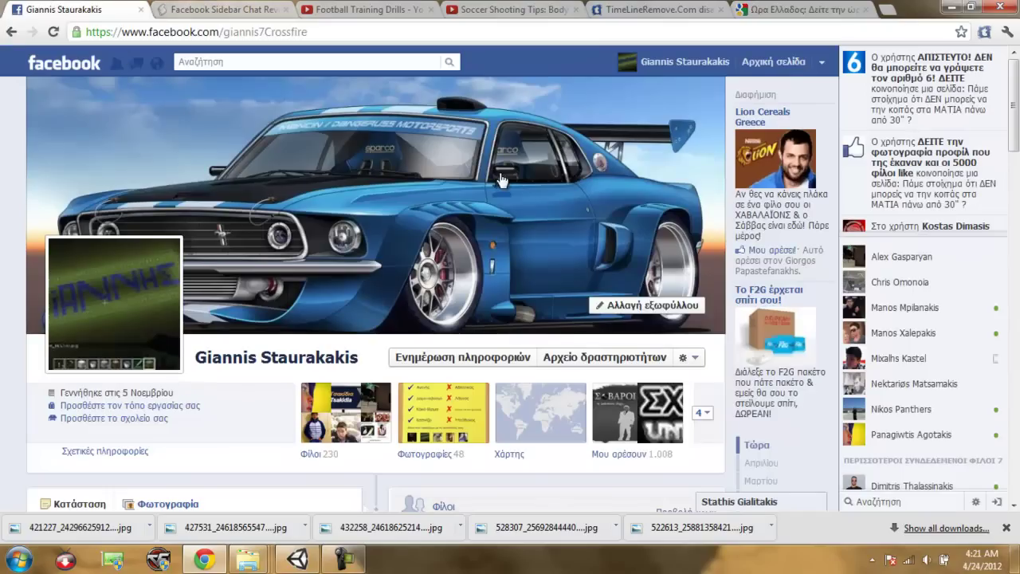
pyautogui.click(679, 64)
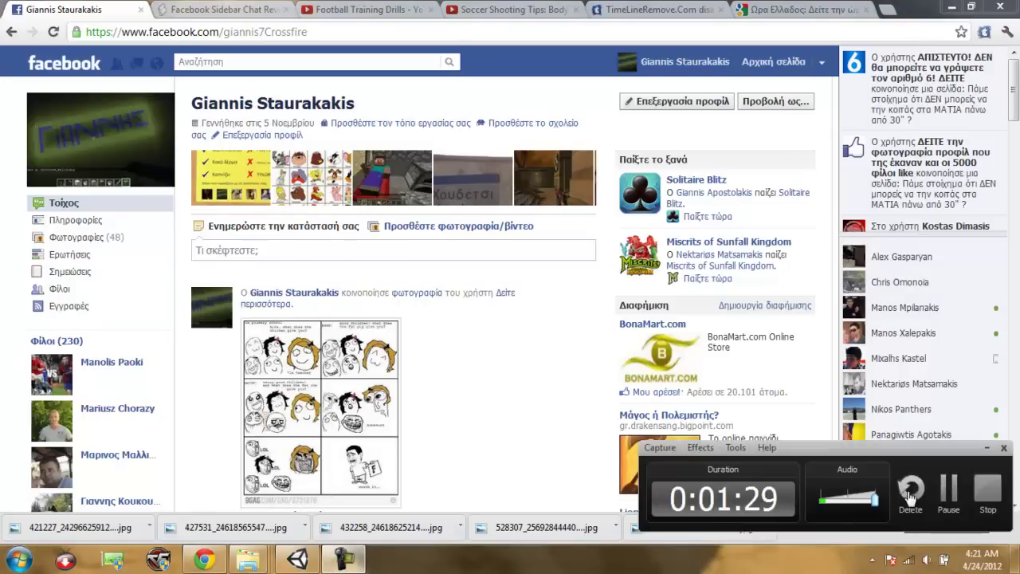
pyautogui.moveTo(494, 447)
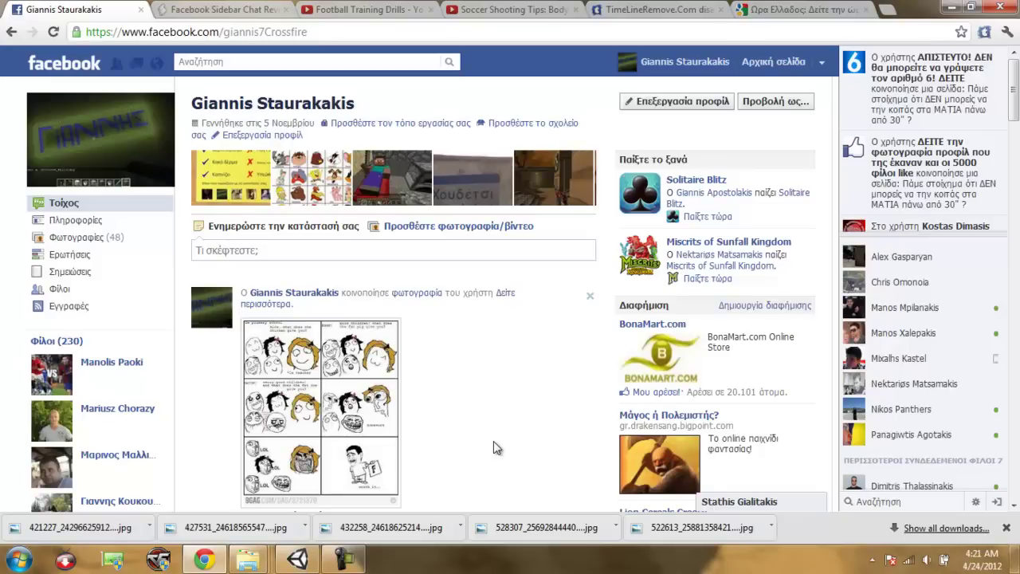
pyautogui.click(925, 437)
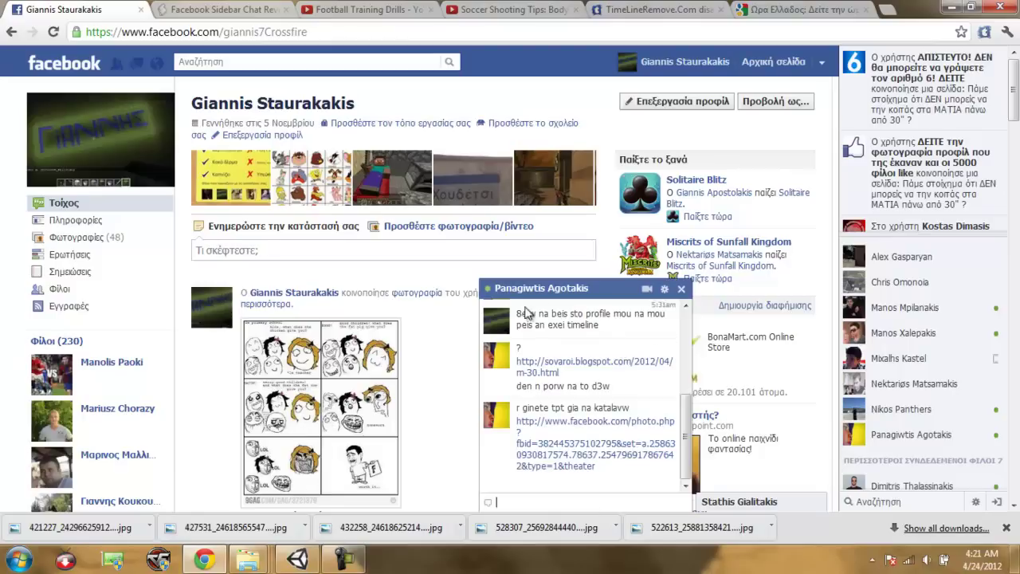
pyautogui.click(682, 288)
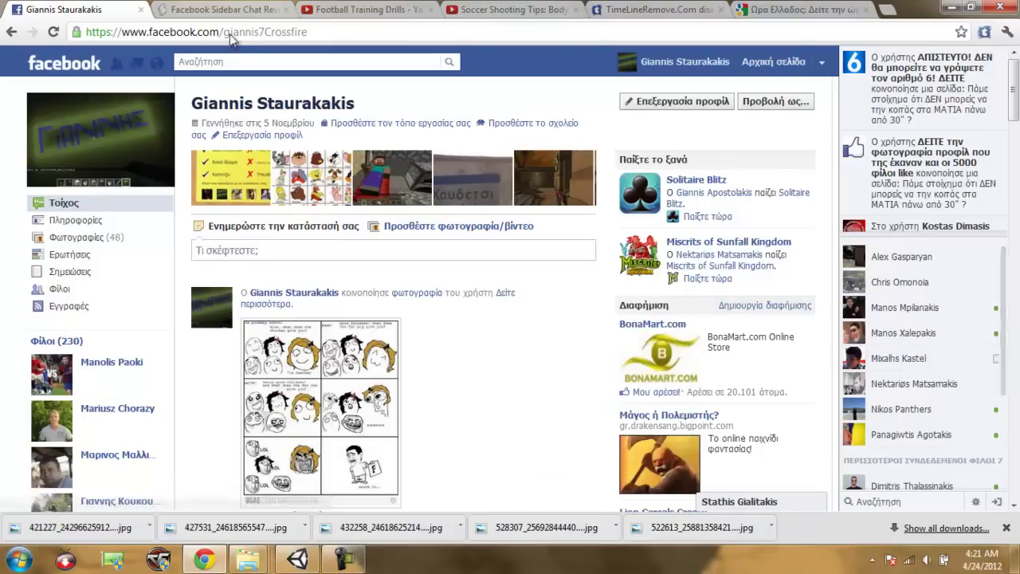
# Install Facebook Sidebar Chat Reversion from userscripts.org and confirm adding the extension.
pyautogui.click(226, 12)
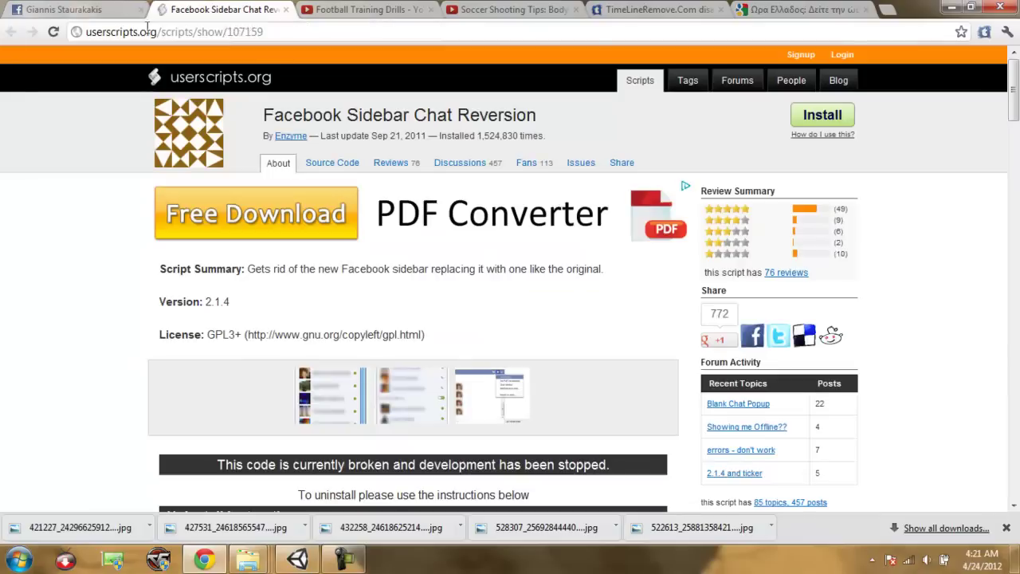
pyautogui.click(86, 34)
pyautogui.press('Return')
pyautogui.click(146, 39)
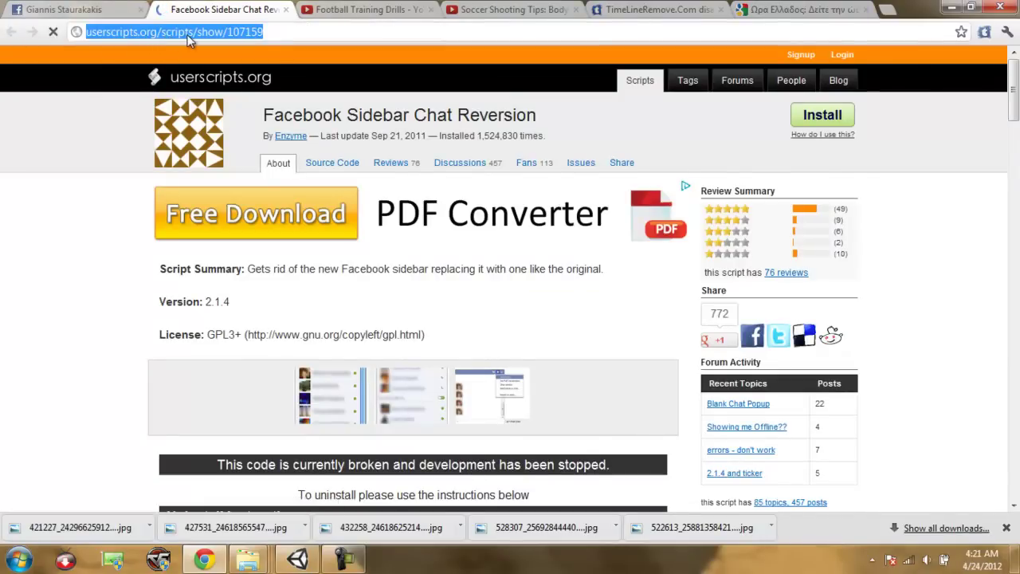
pyautogui.click(270, 33)
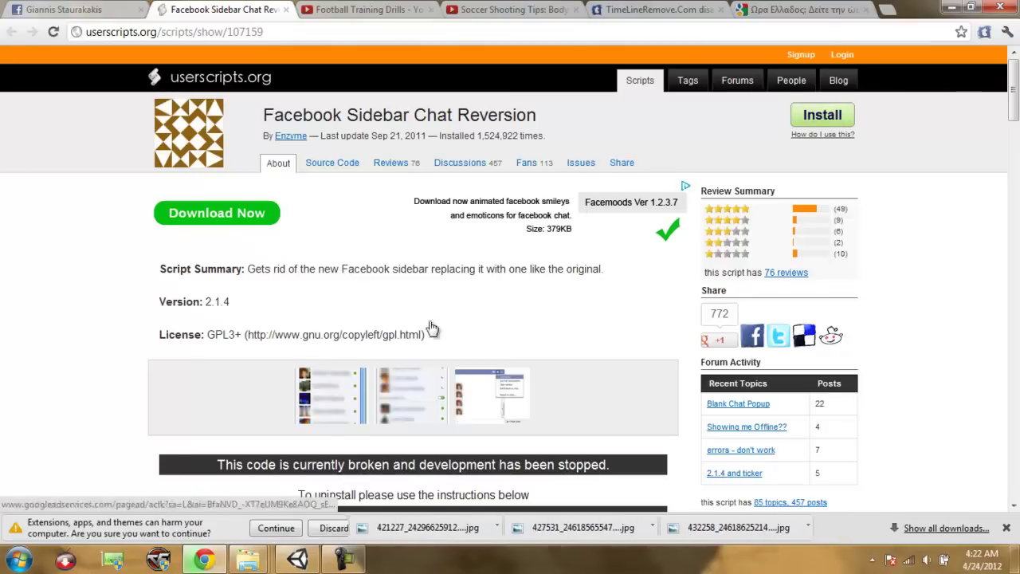
pyautogui.click(287, 534)
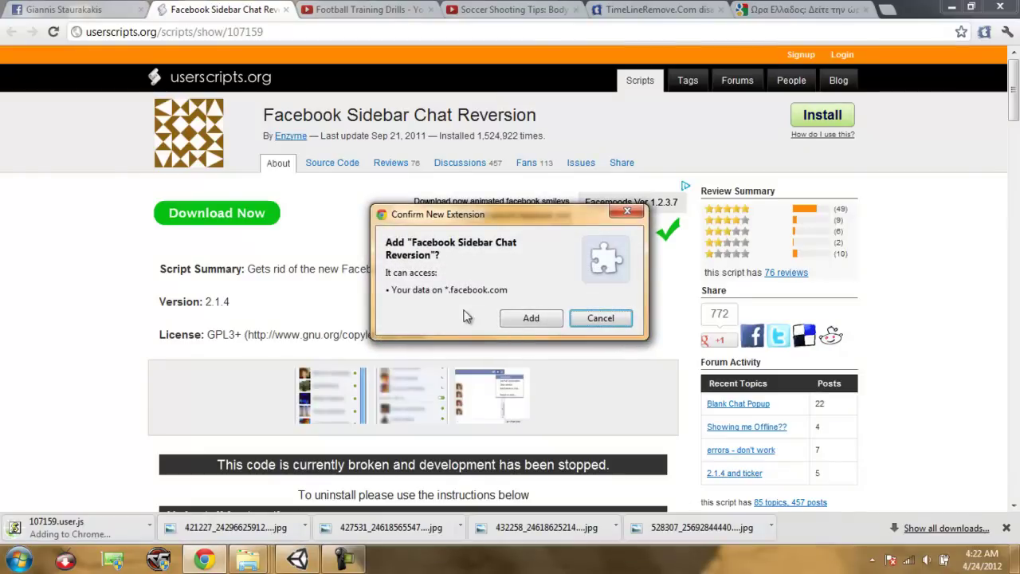
pyautogui.click(519, 319)
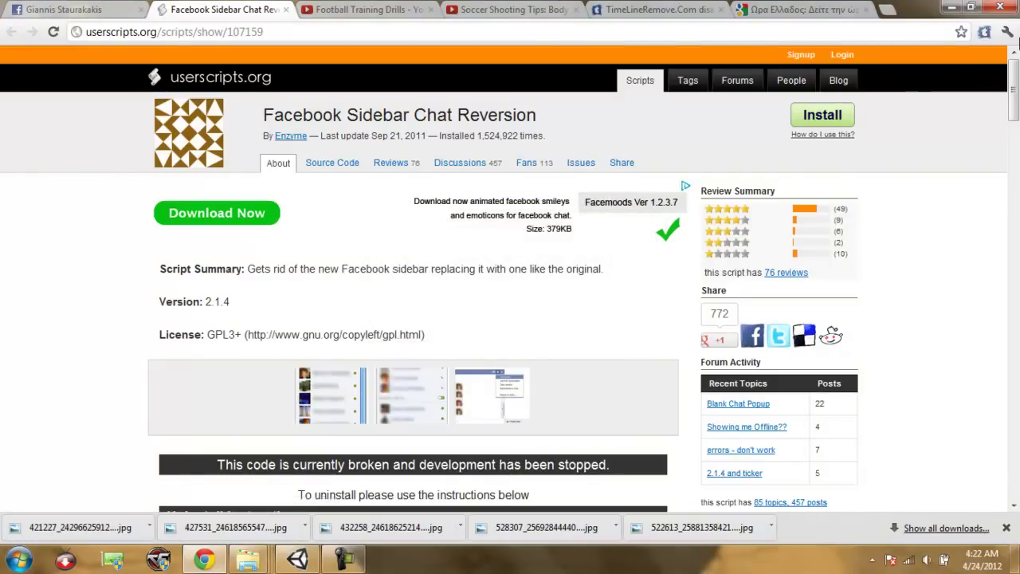
# Enable Facebook Sidebar Chat Reversion 2.1.4 under Settings > Extensions.
pyautogui.click(1008, 33)
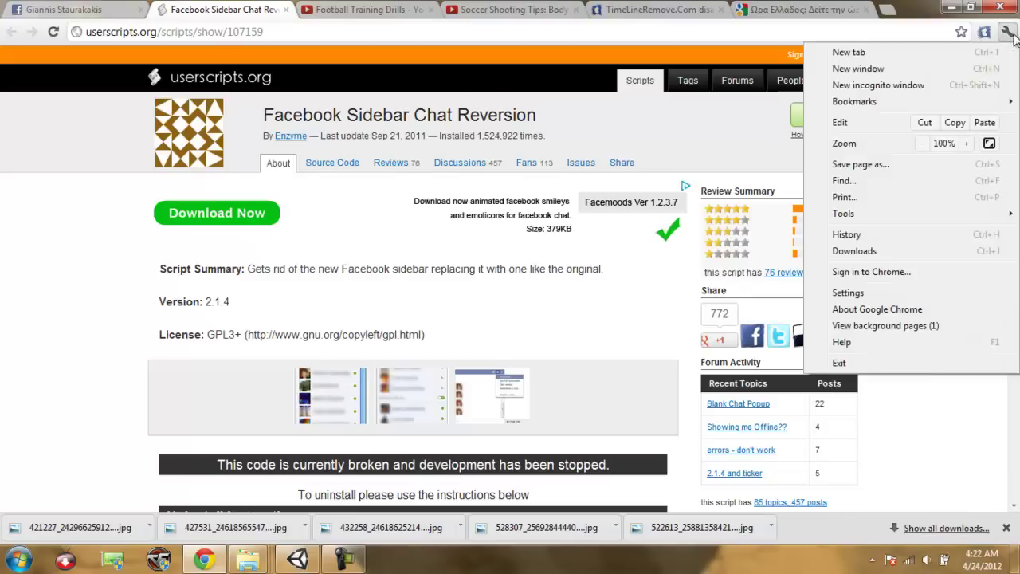
pyautogui.click(875, 292)
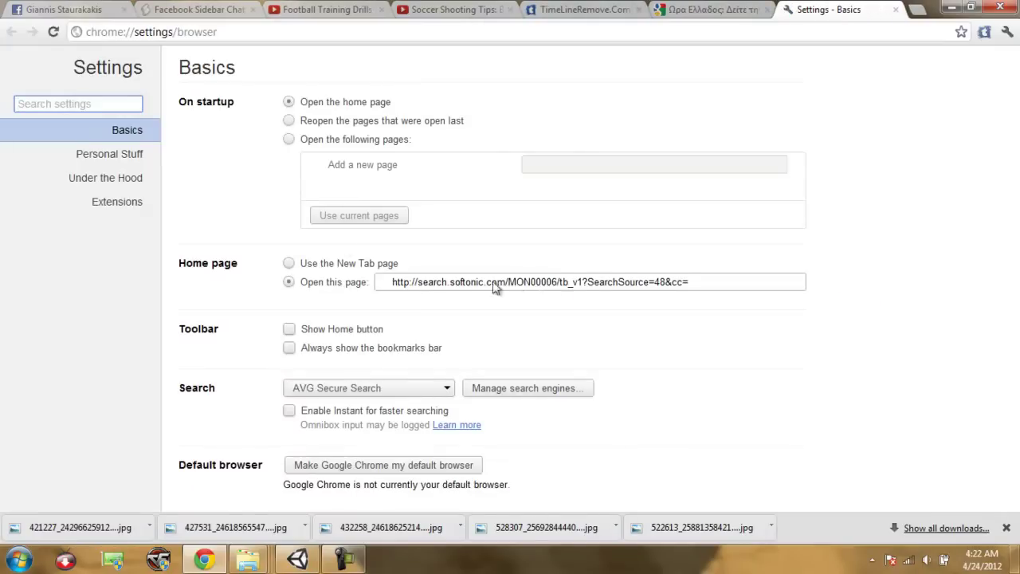
pyautogui.click(114, 211)
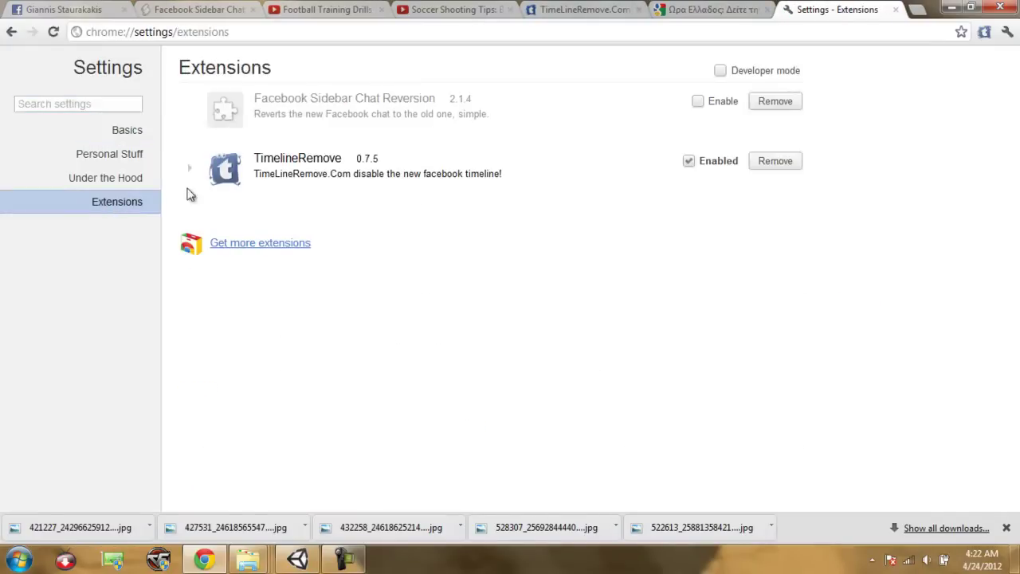
pyautogui.click(699, 101)
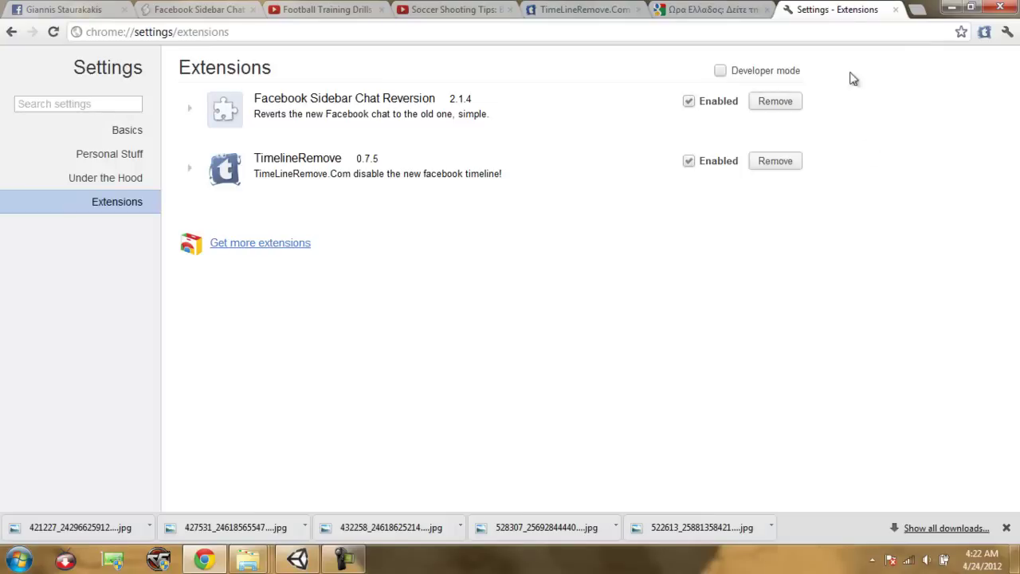
# Close the extension settings and log out of Facebook with Αποσύνδεση.
pyautogui.click(897, 10)
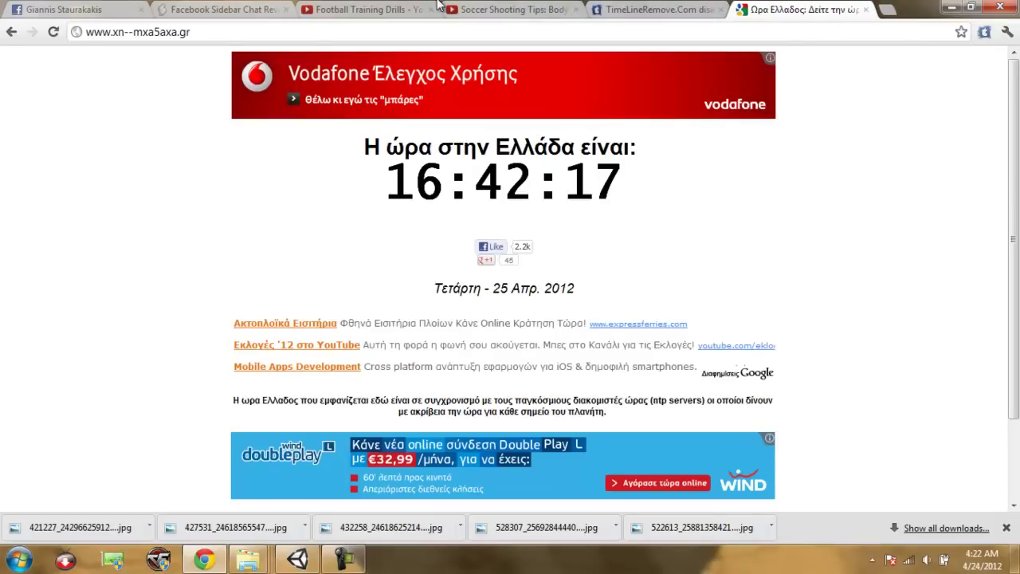
pyautogui.hotkey('ctrl', '1')
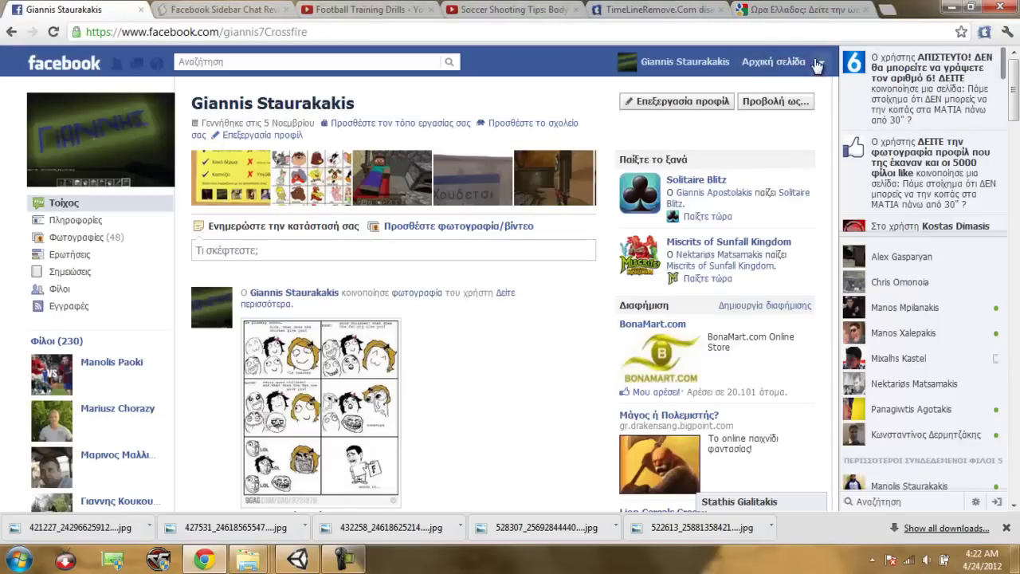
pyautogui.click(822, 61)
pyautogui.click(643, 226)
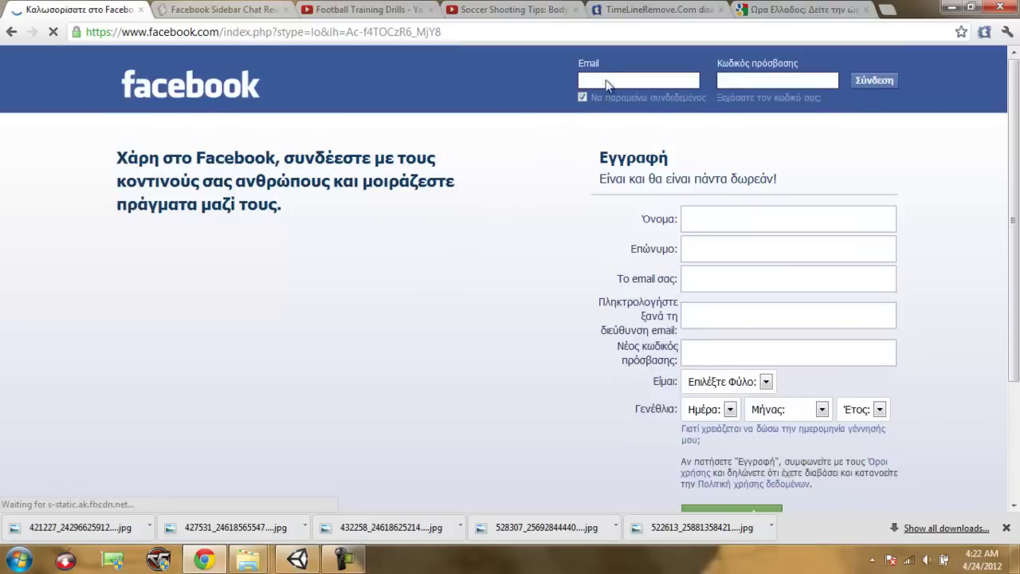
# Log back into Facebook using the saved login email.
pyautogui.click(606, 79)
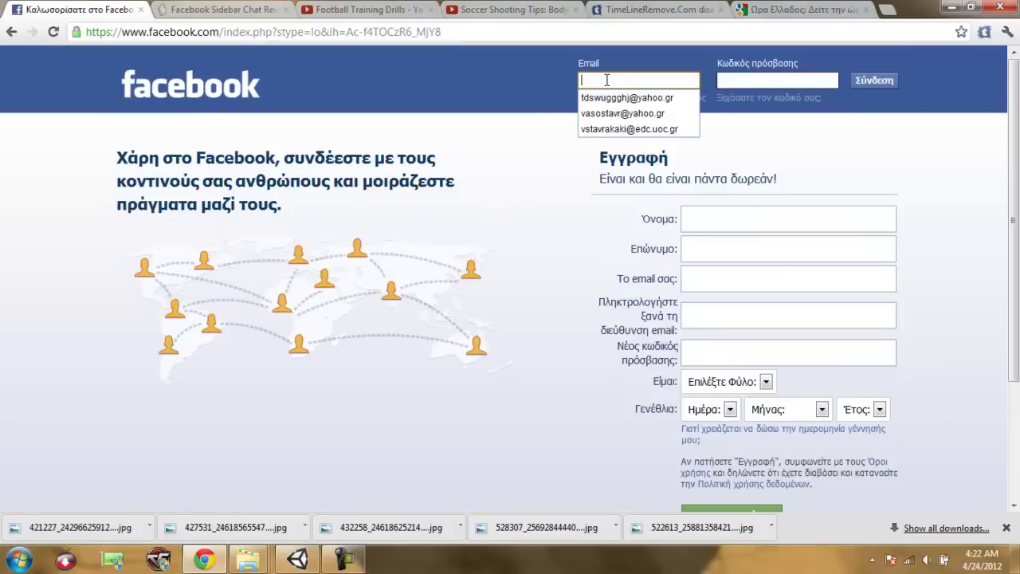
pyautogui.click(625, 97)
pyautogui.click(754, 81)
pyautogui.press('Return')
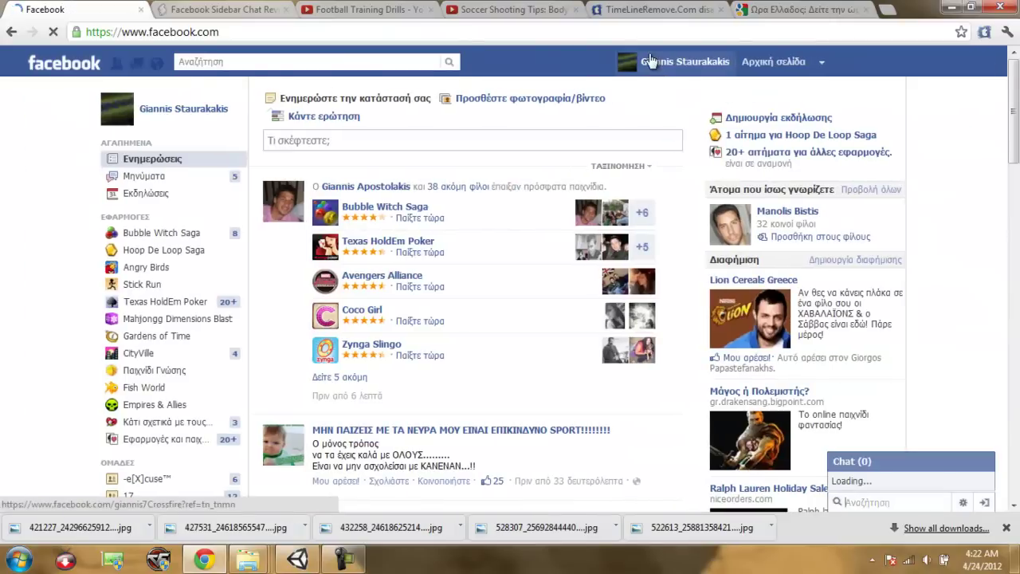
# View the profile in its classic wall layout, then return to the Αρχική σελίδα news feed.
pyautogui.click(650, 61)
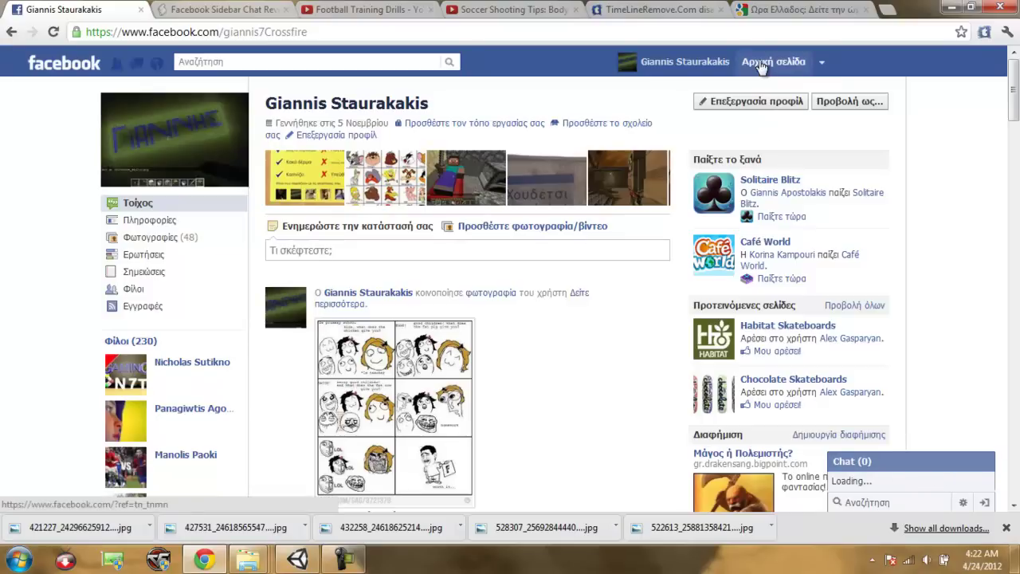
pyautogui.click(762, 63)
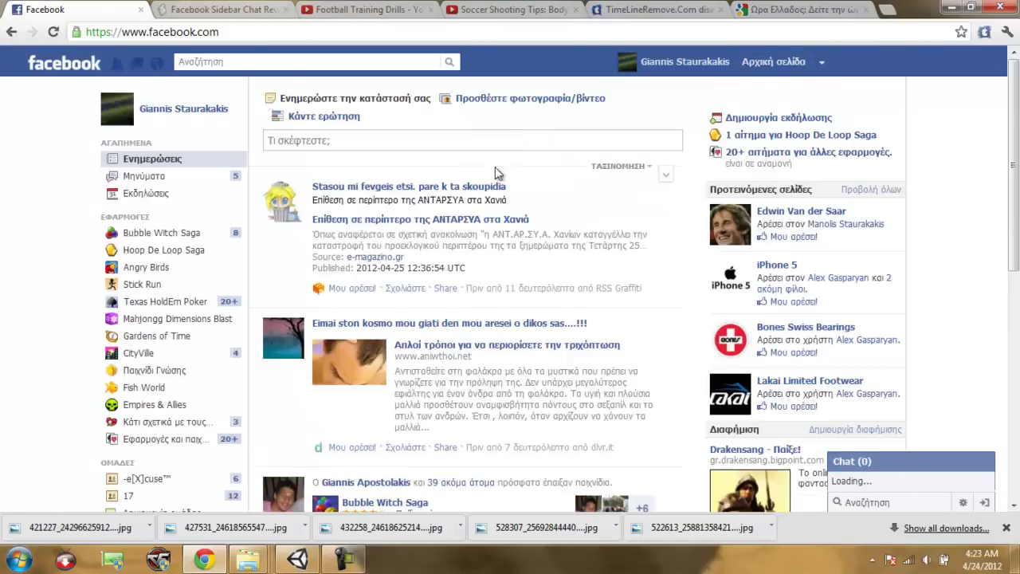